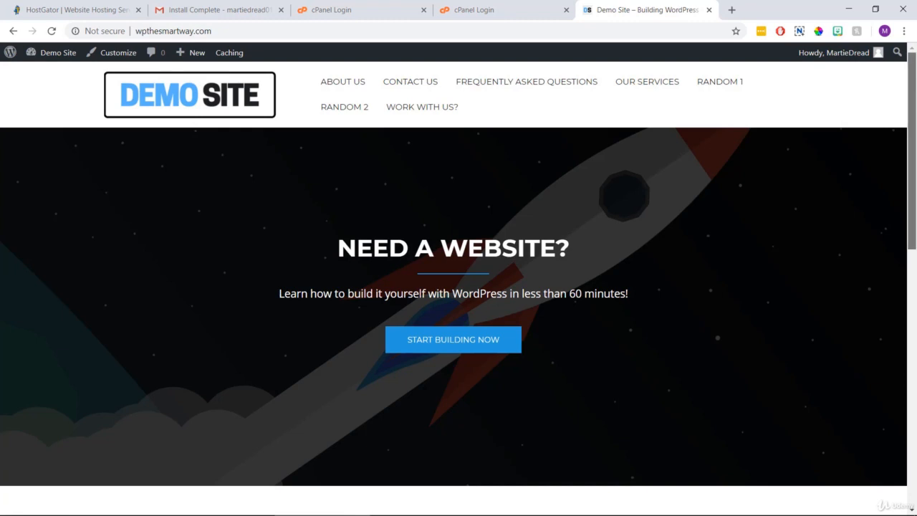
Create a new blog post from the site's dashboard and title it "How to Build a WordPress Website"
drag(913, 89, 915, 261)
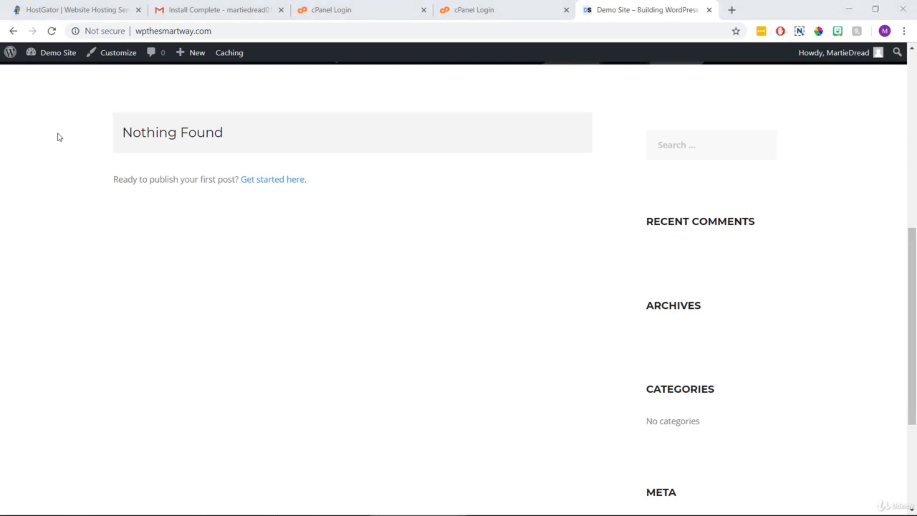
click(66, 52)
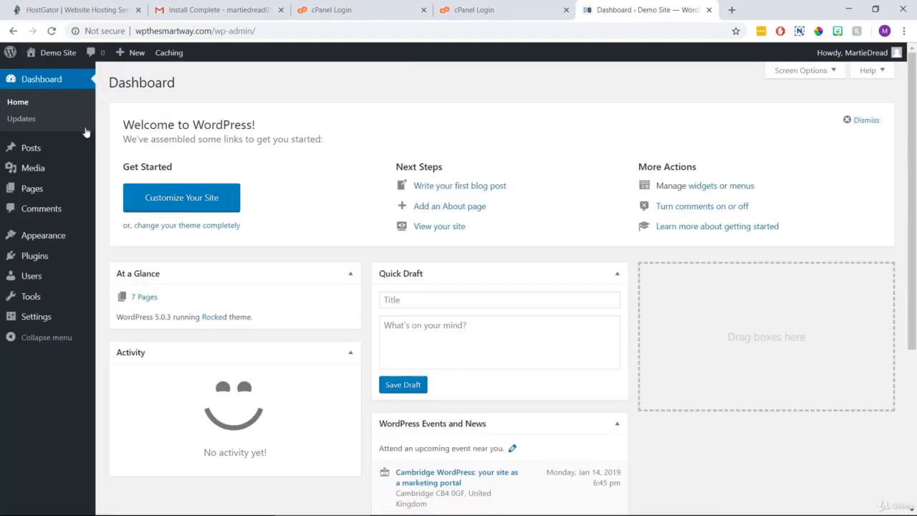
mouse_move(63, 153)
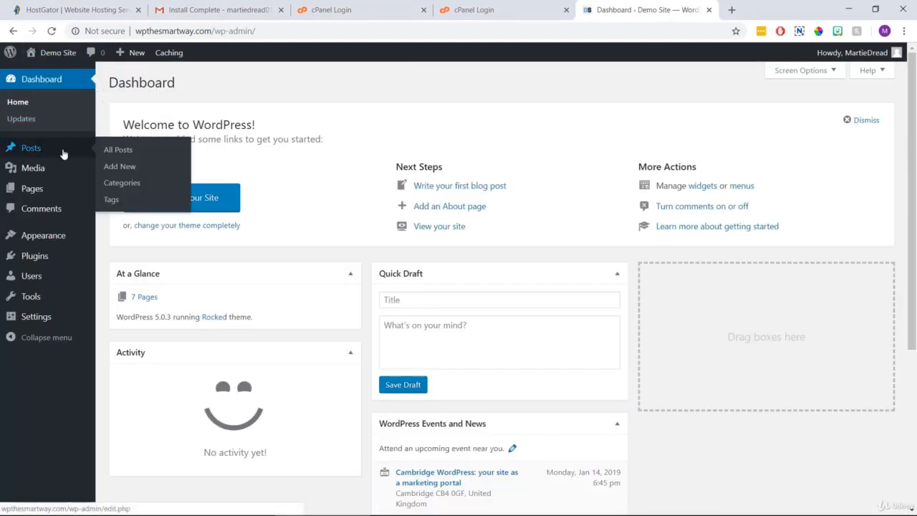
click(120, 166)
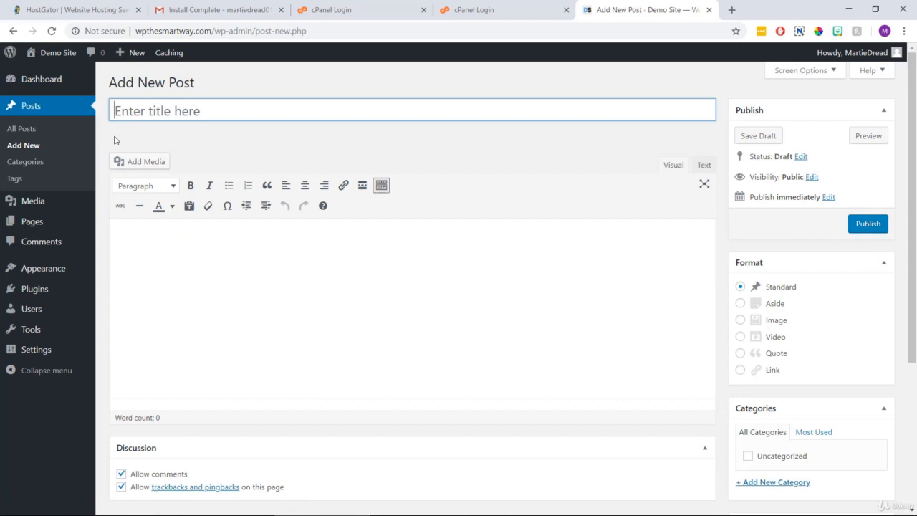
text(How)
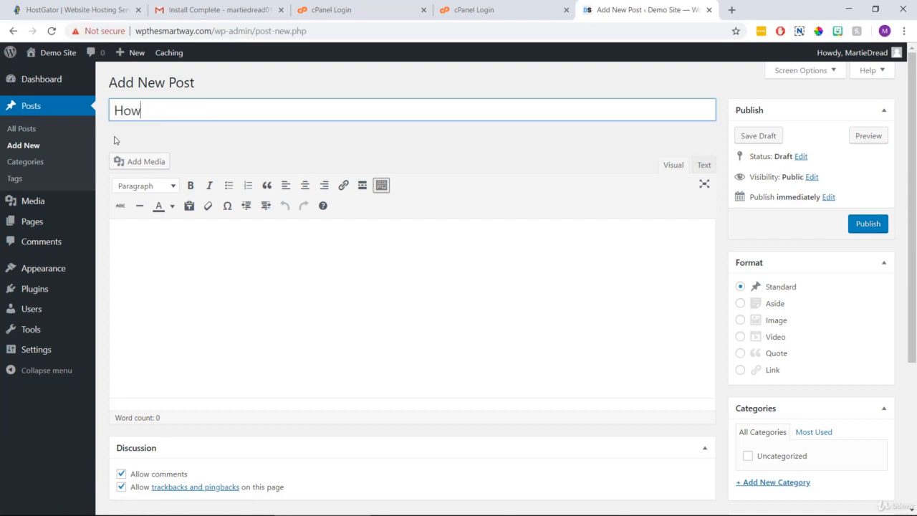
text( to Build a)
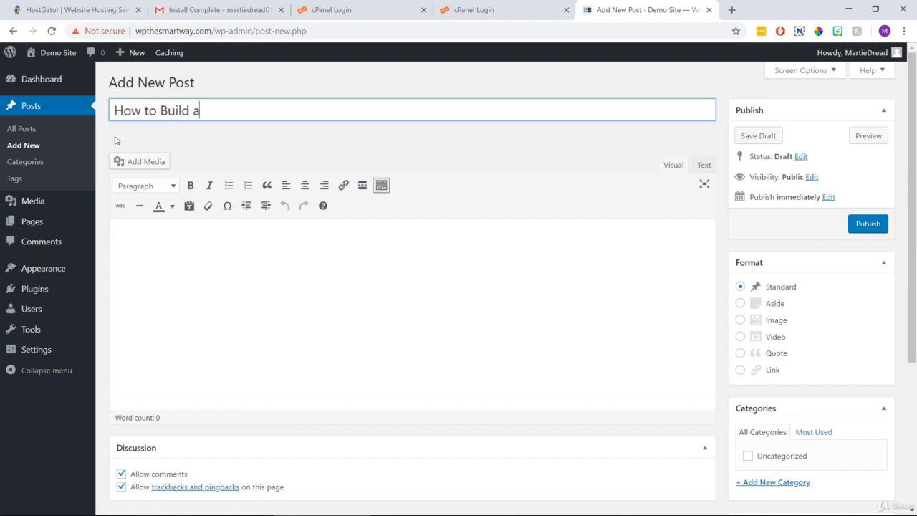
text( WordPress W)
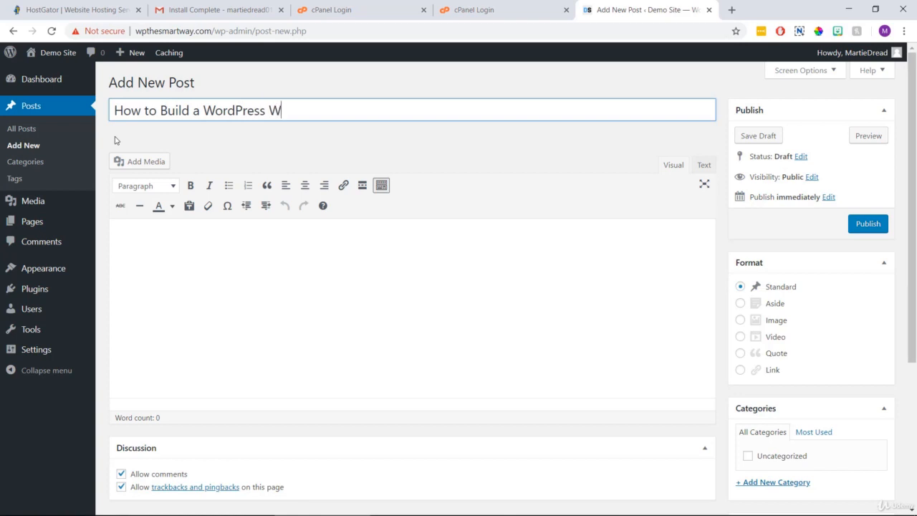
text(ebsite)
Enter "Start typing text..." in the post body, and replace it with the copied article text
click(206, 252)
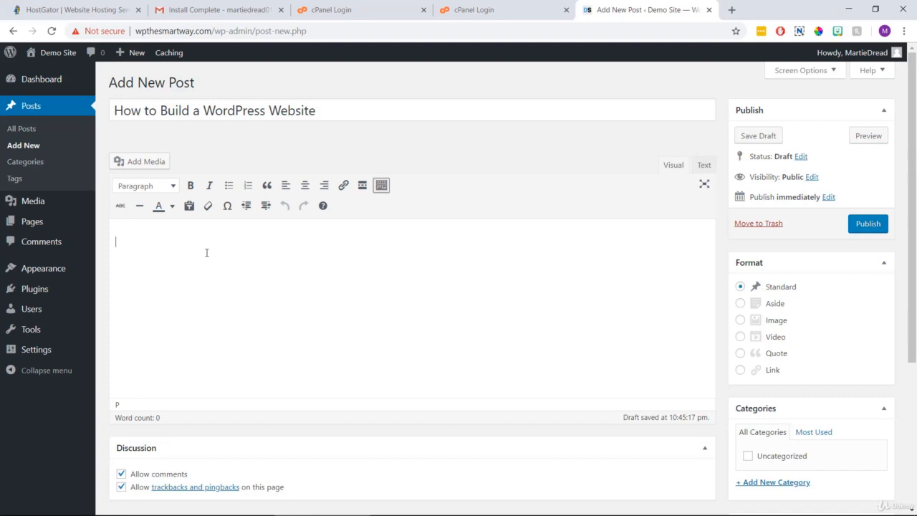
text(Start typing text...)
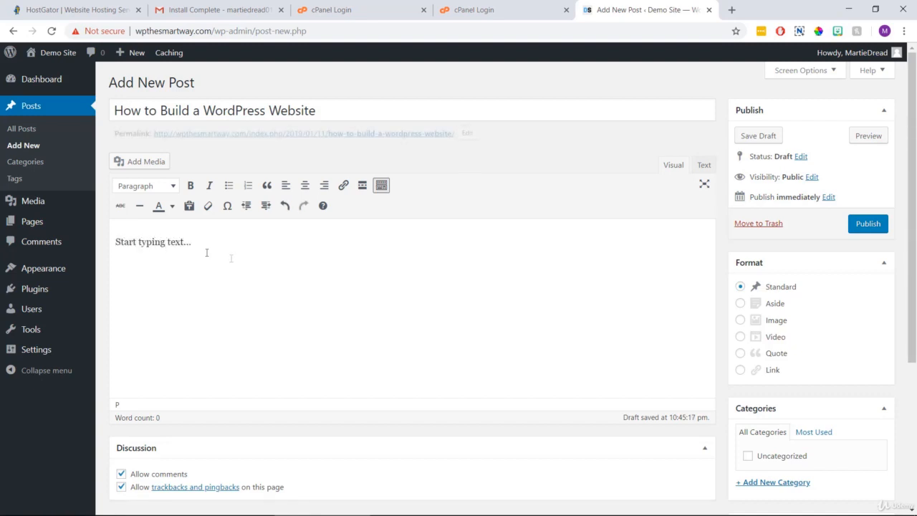
drag(196, 240, 111, 237)
right_click(133, 234)
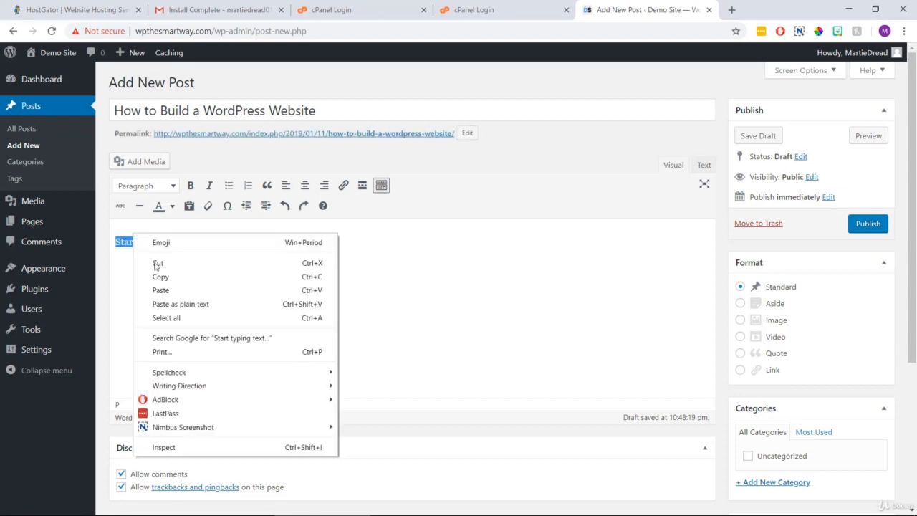
click(170, 292)
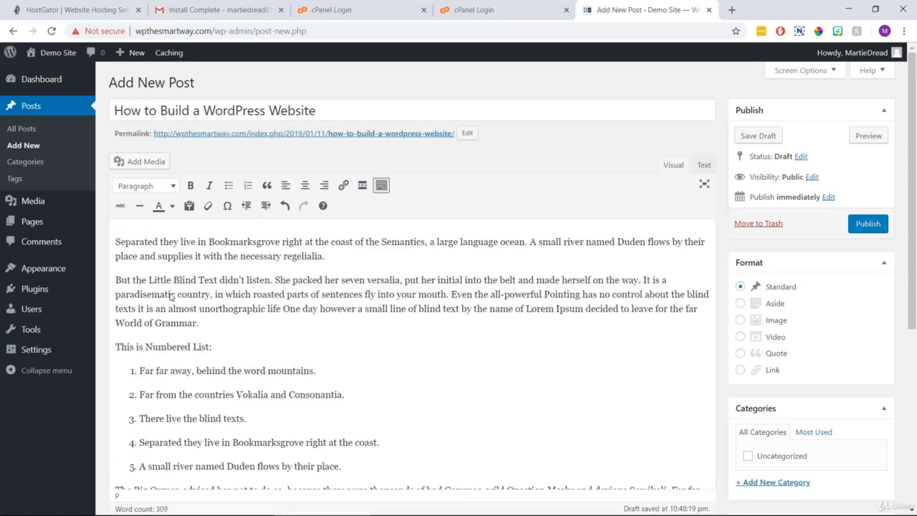
Make the line "This is Numbered List:" bold and italicize "Bookmarksgrove right" in the first paragraph
drag(213, 346, 114, 347)
click(191, 187)
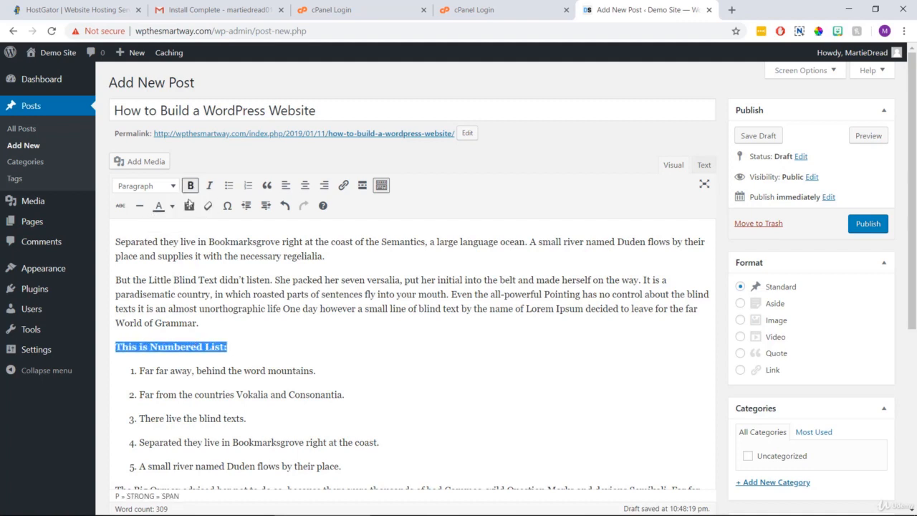
drag(208, 242, 305, 238)
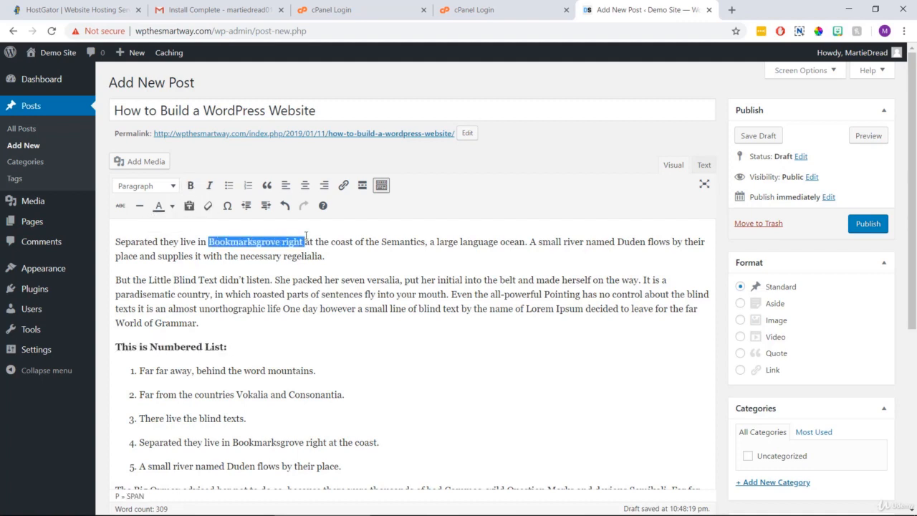
click(208, 186)
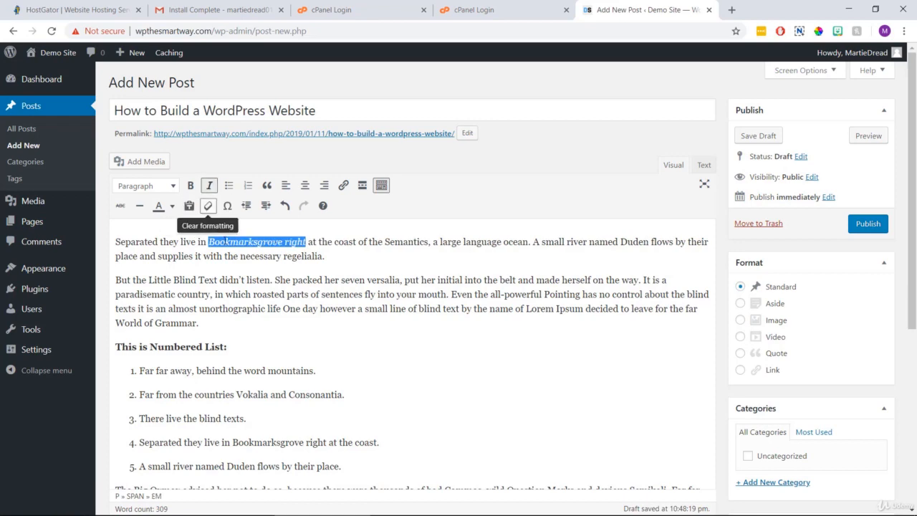
click(278, 324)
Format the lines "This is a Sub Heading" and "Another H3 Sub Heading" as Heading 3
scroll(278, 325, down, 5)
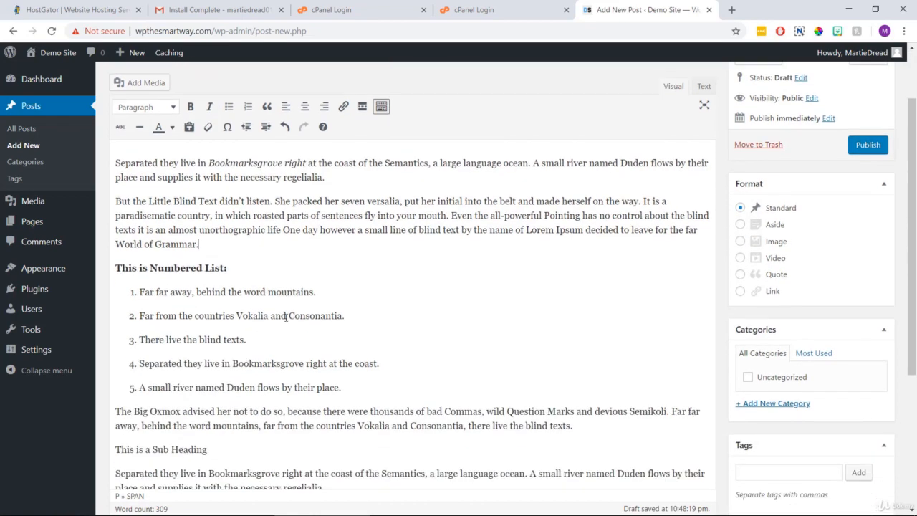
drag(236, 290, 91, 286)
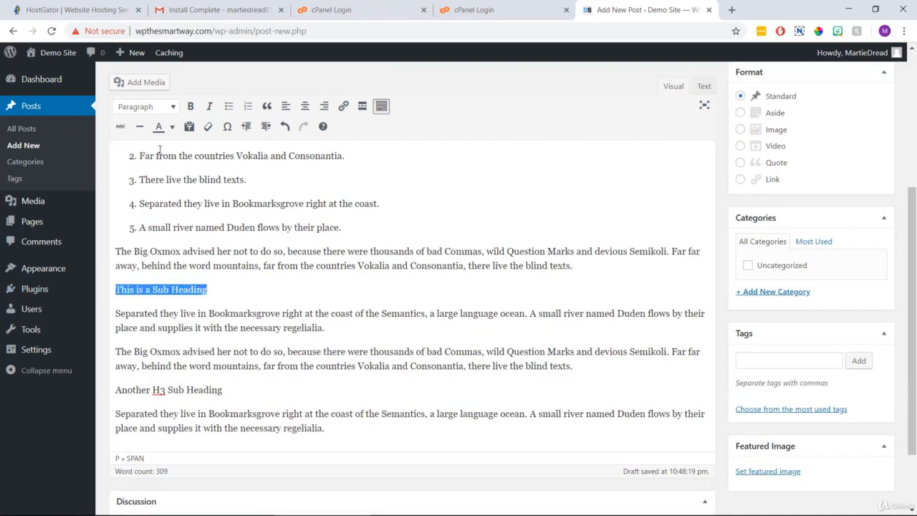
click(146, 106)
click(147, 198)
drag(242, 395, 113, 390)
click(147, 106)
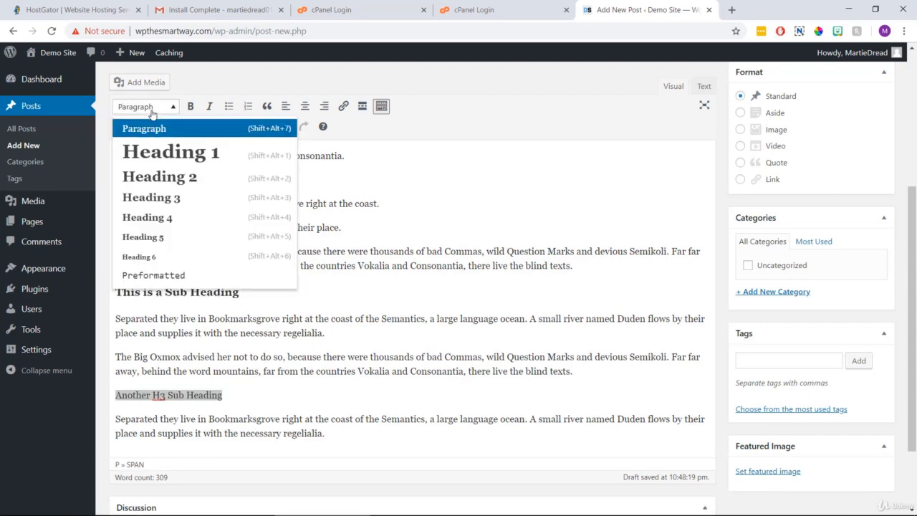
click(148, 198)
click(334, 405)
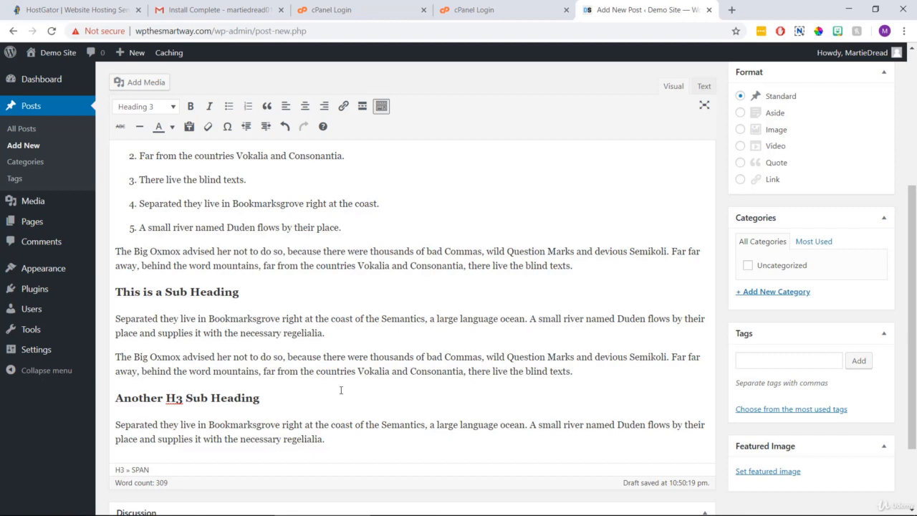
Insert random-page-2.png below the first paragraph under "This is a Sub Heading", with Center alignment and Large – 1024 × 576 size
click(345, 334)
key(Return)
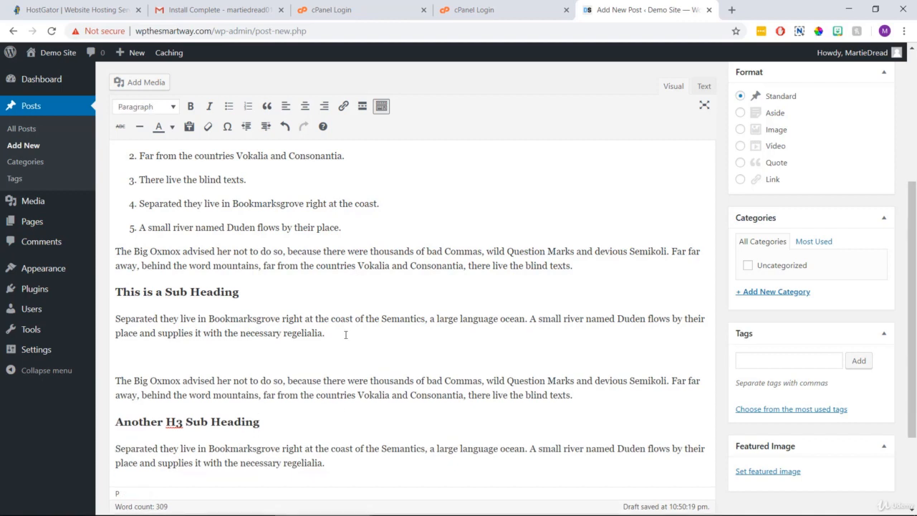
click(147, 84)
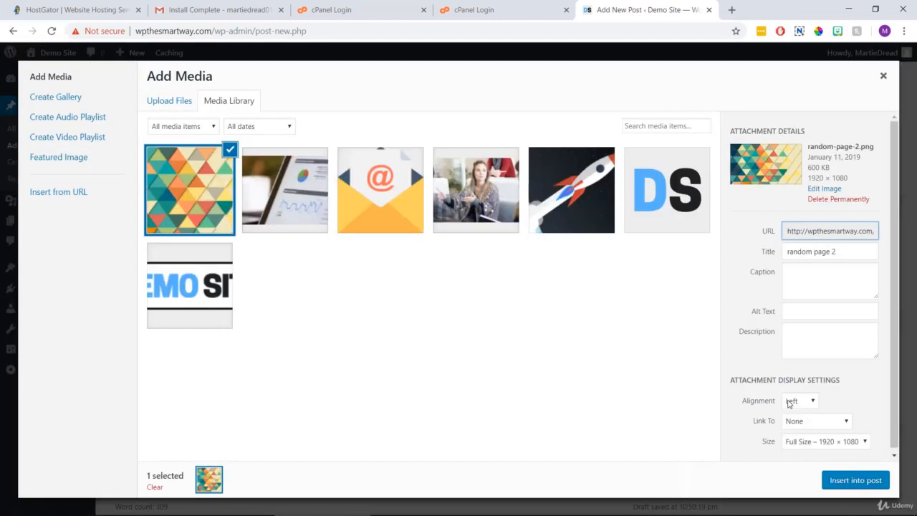
click(794, 402)
click(805, 424)
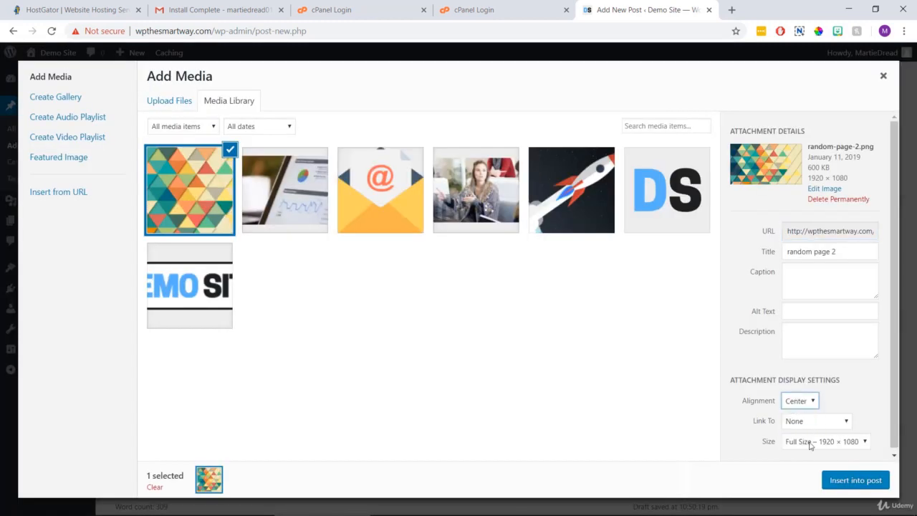
click(812, 442)
click(814, 475)
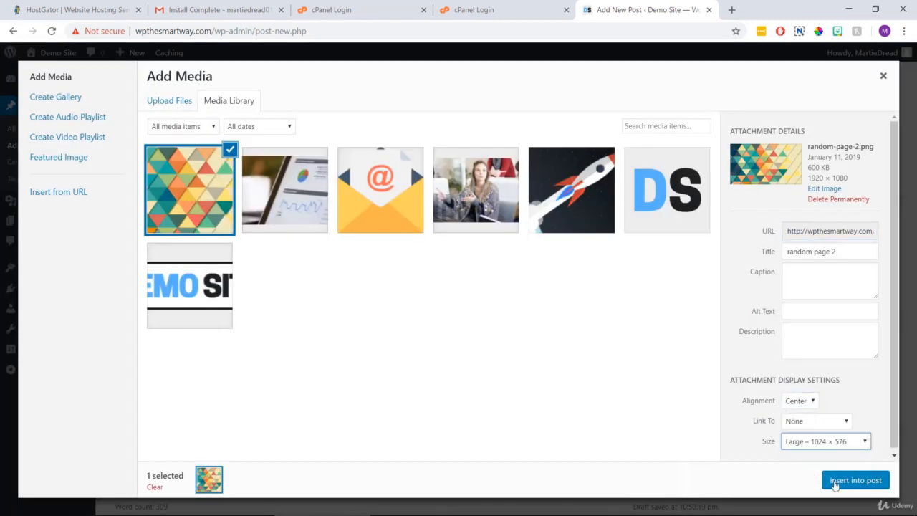
click(835, 483)
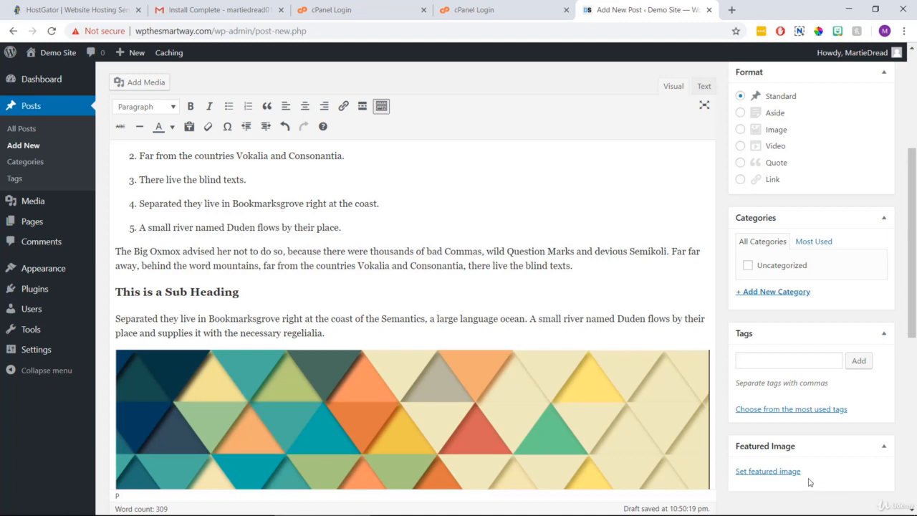
click(354, 335)
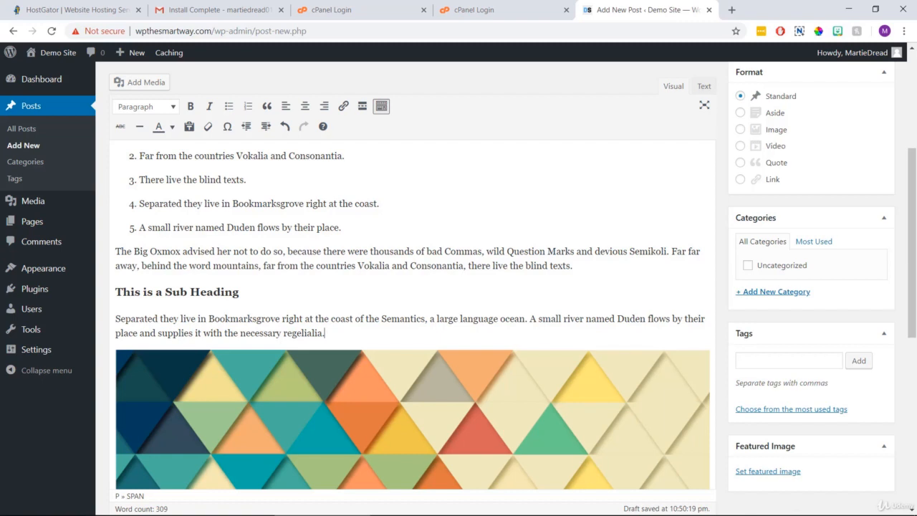
Add a new category named "wordpress tutorials" to the post
click(788, 292)
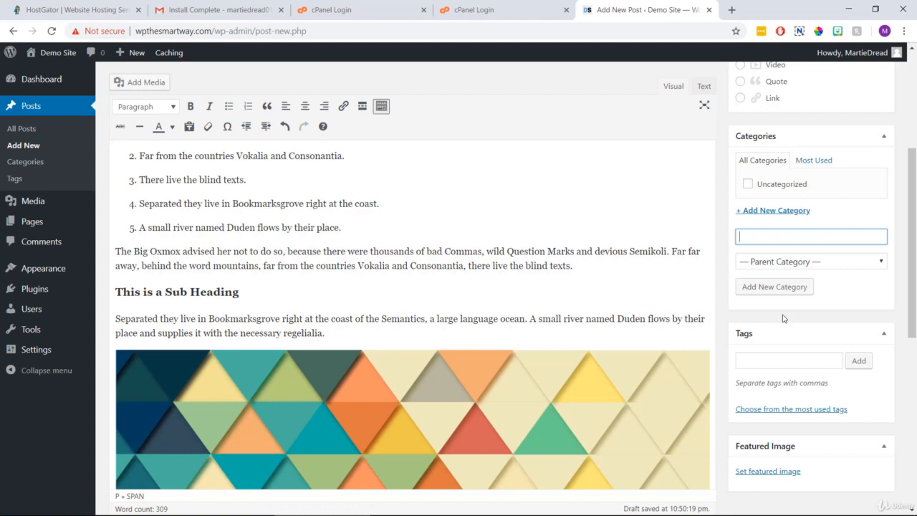
text(wordpress tutorials)
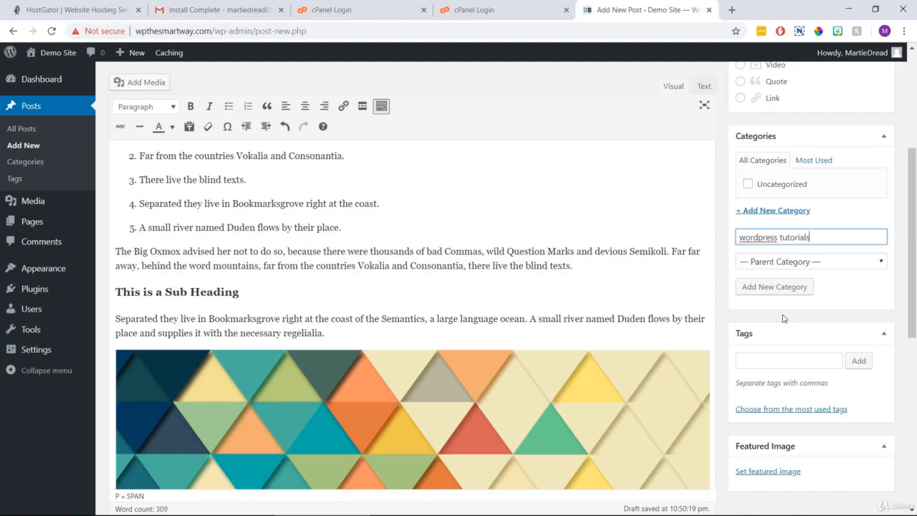
click(783, 286)
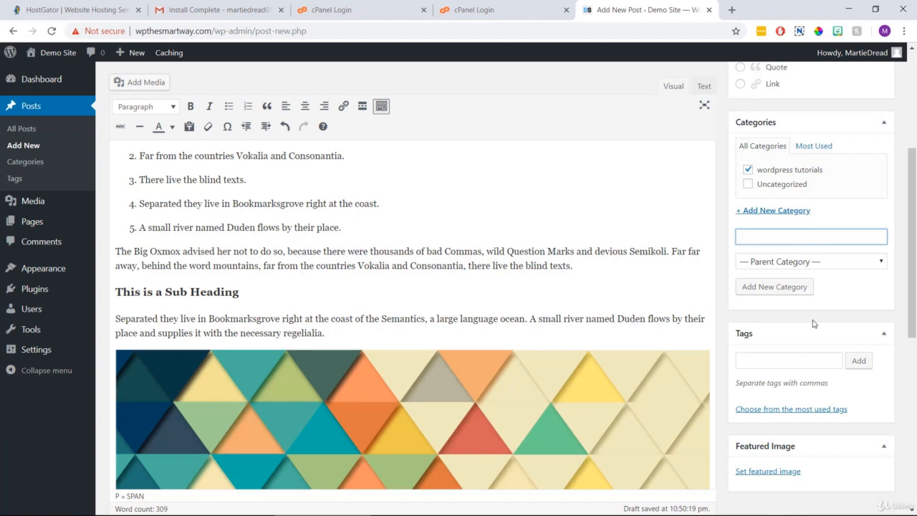
Add the tags "build a website", "wordpress" and "web design" to the post
click(807, 361)
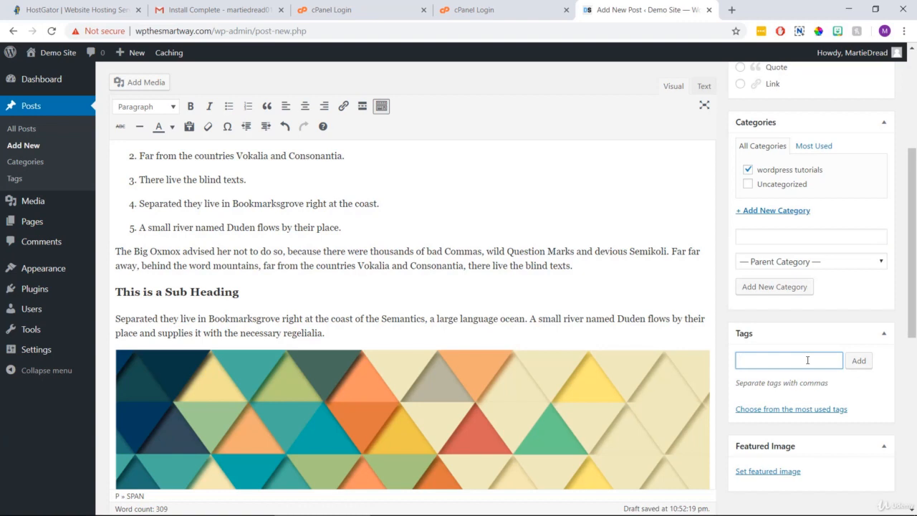
text(ild a website)
click(859, 361)
text(wordpress)
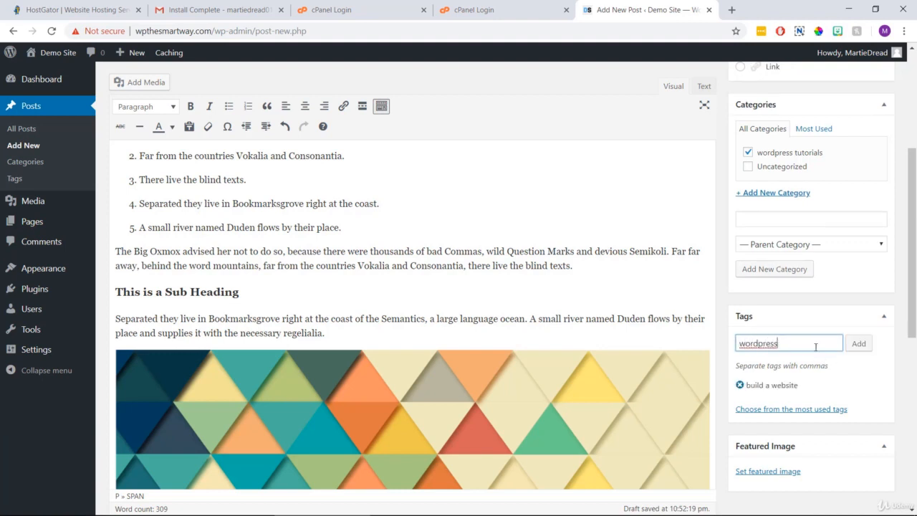
click(859, 345)
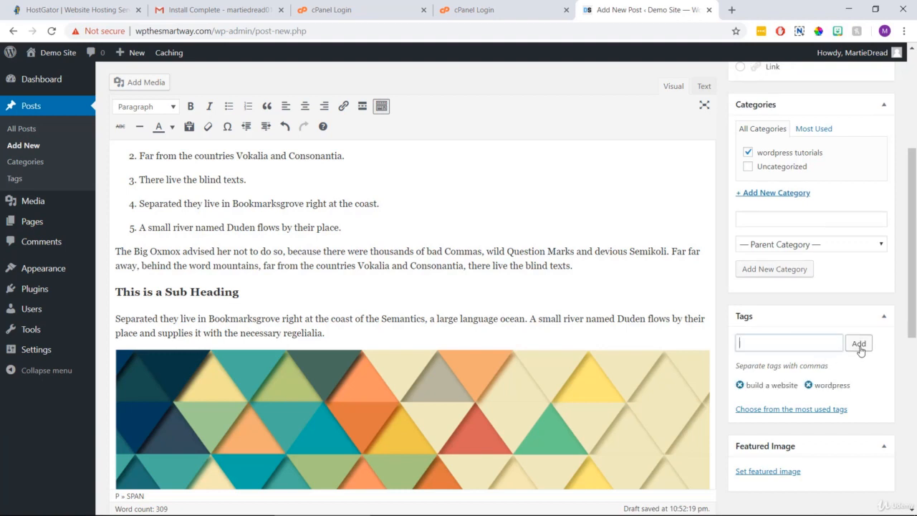
text(web design)
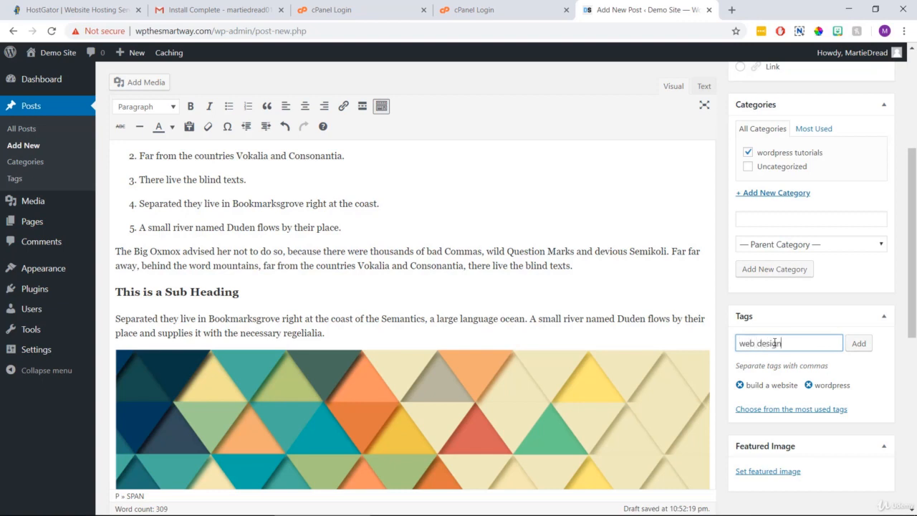
click(859, 343)
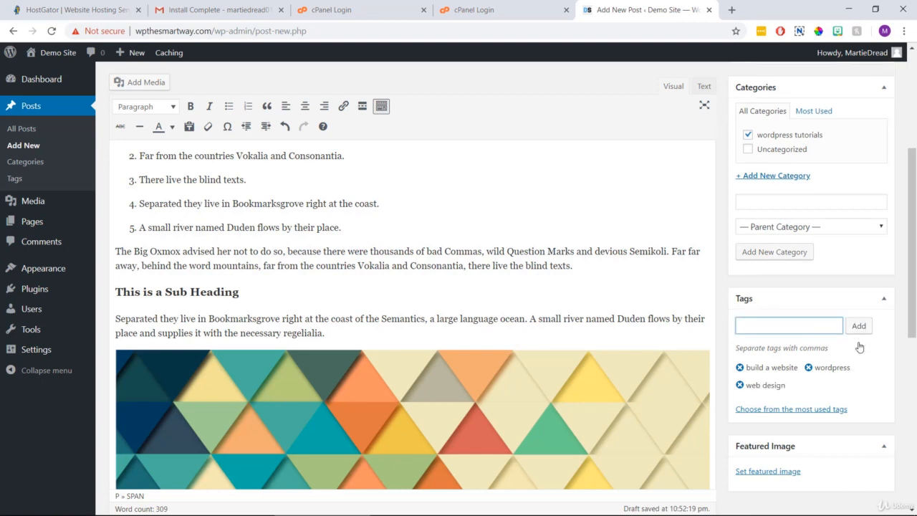
click(859, 344)
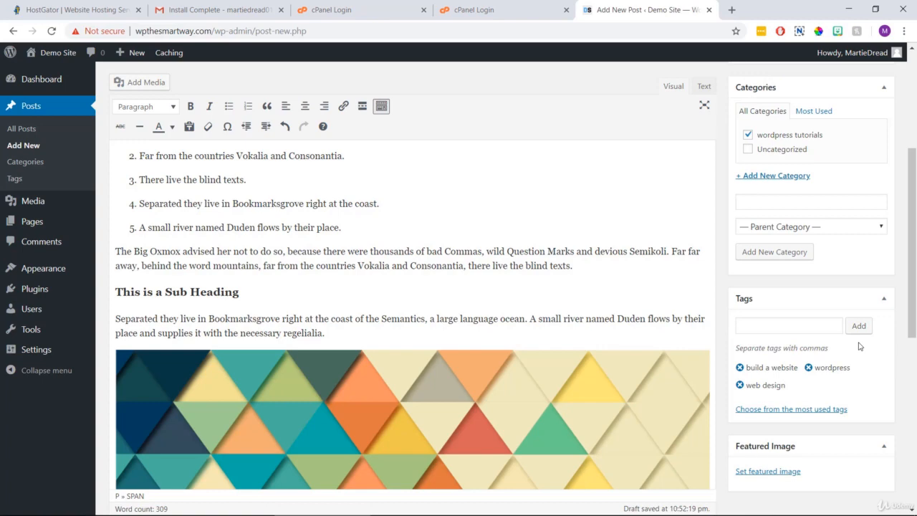
Upload "build-a-website post image" from the Desktop folder "Rocked Demo POSTS stuff" and set it as the post's featured image
scroll(808, 395, down, 2)
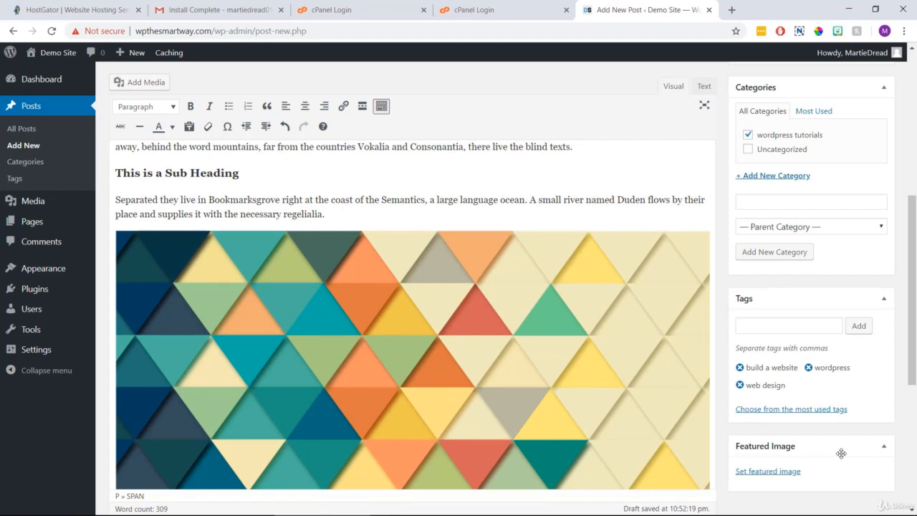
click(789, 472)
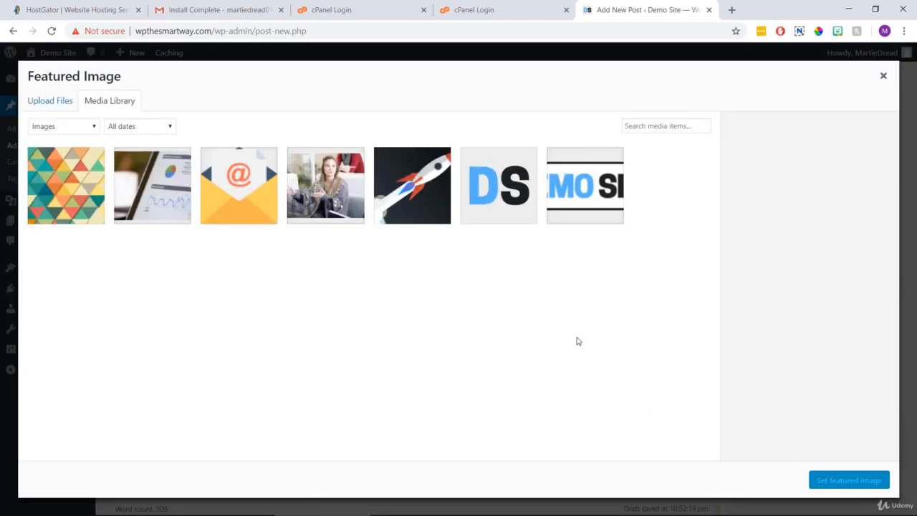
click(46, 105)
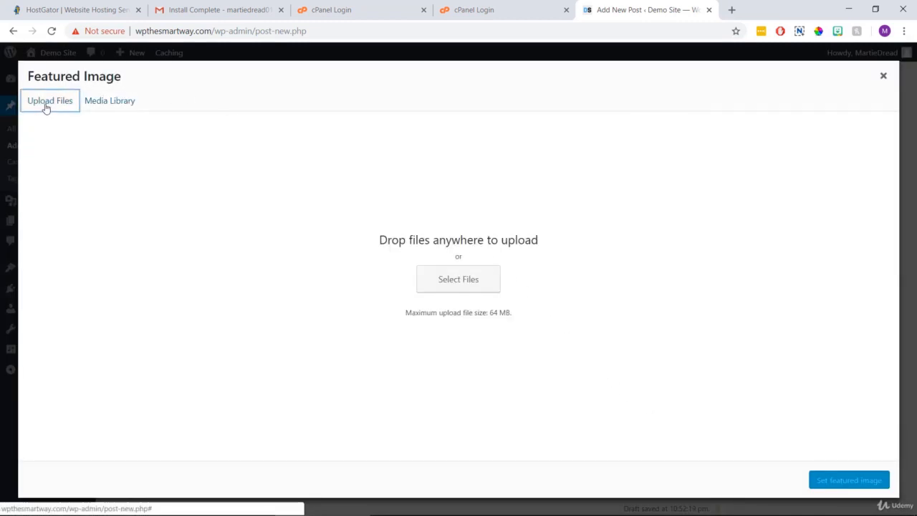
click(447, 289)
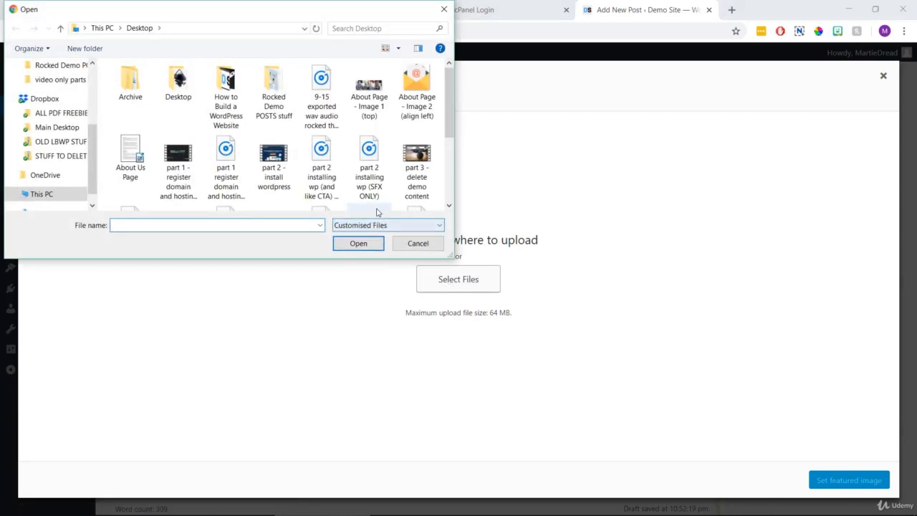
double_click(273, 108)
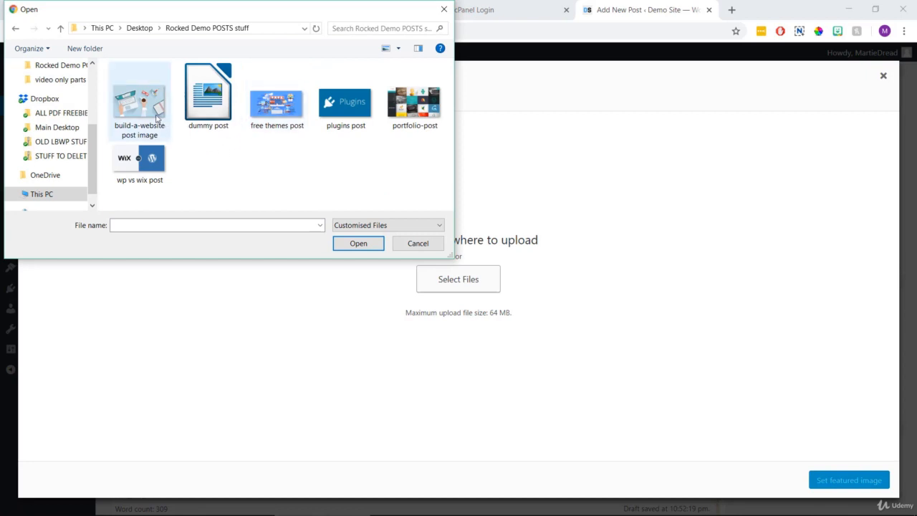
click(157, 119)
click(358, 244)
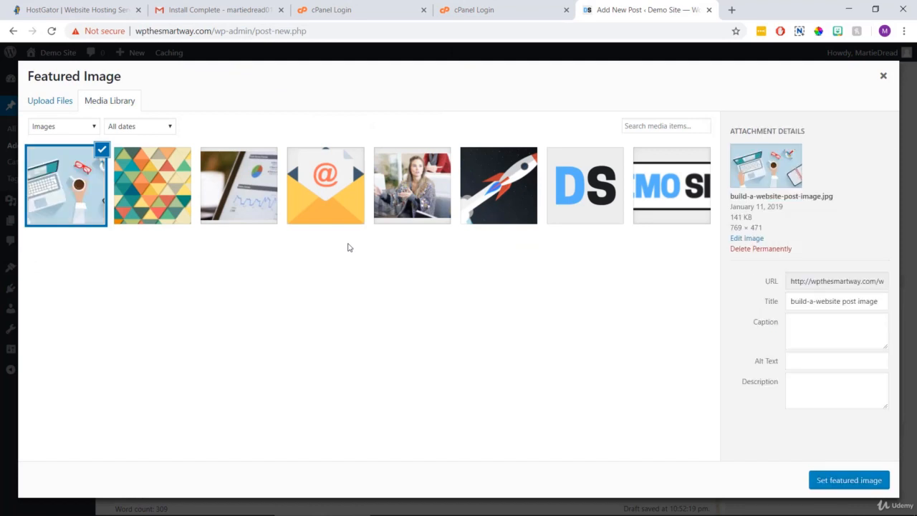
click(854, 484)
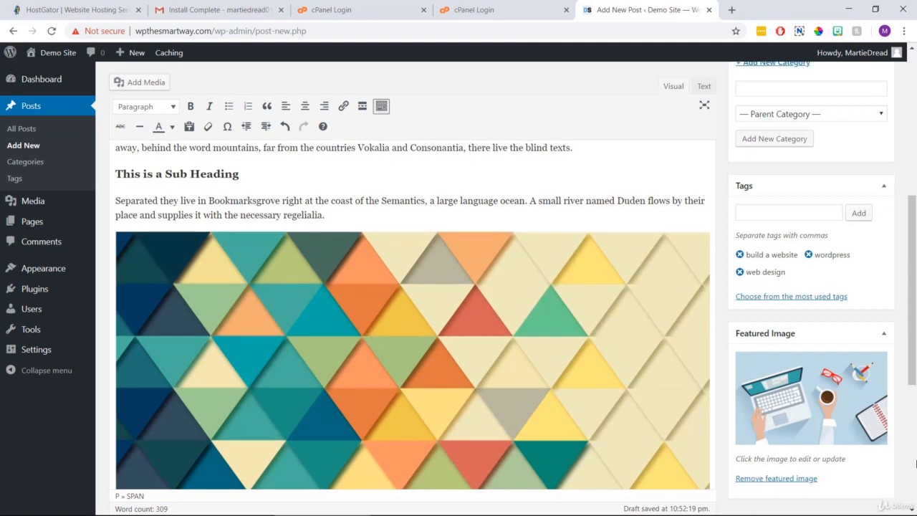
Publish the post "How to Build a WordPress Website" and view it on the live site
scroll(915, 464, up, 10)
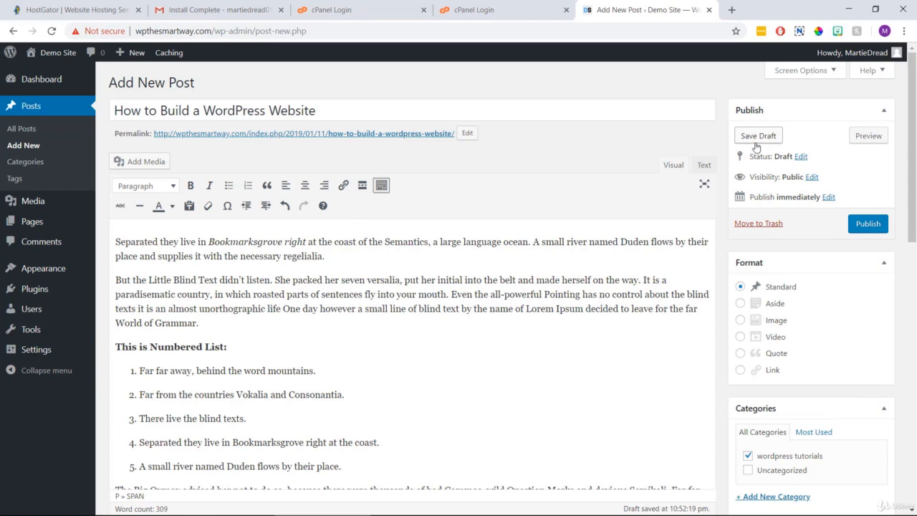
click(867, 227)
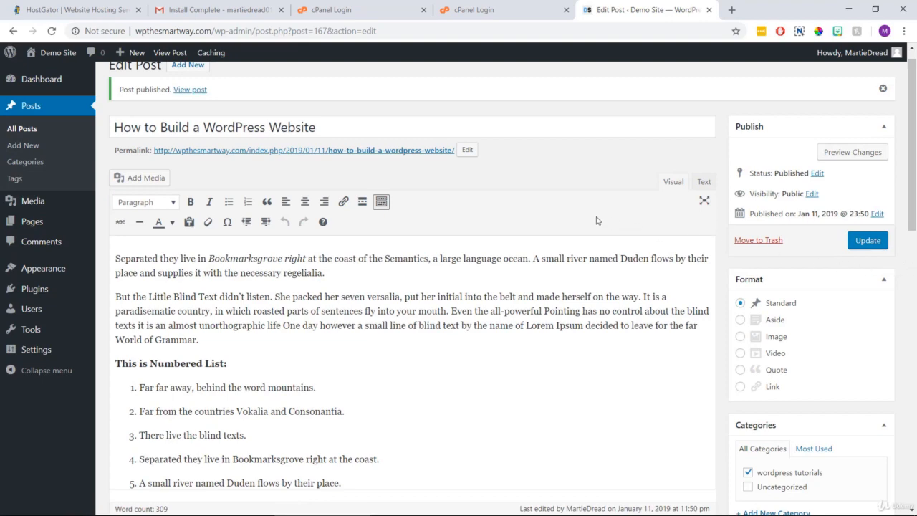
click(190, 91)
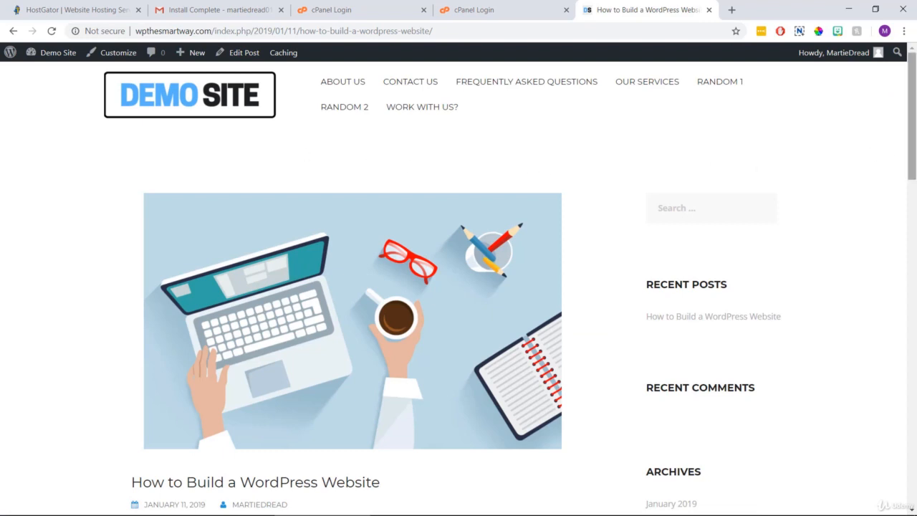
Review the published post from its featured image, title and author line down to the tags and comment form
scroll(914, 139, down, 2)
drag(914, 139, 914, 160)
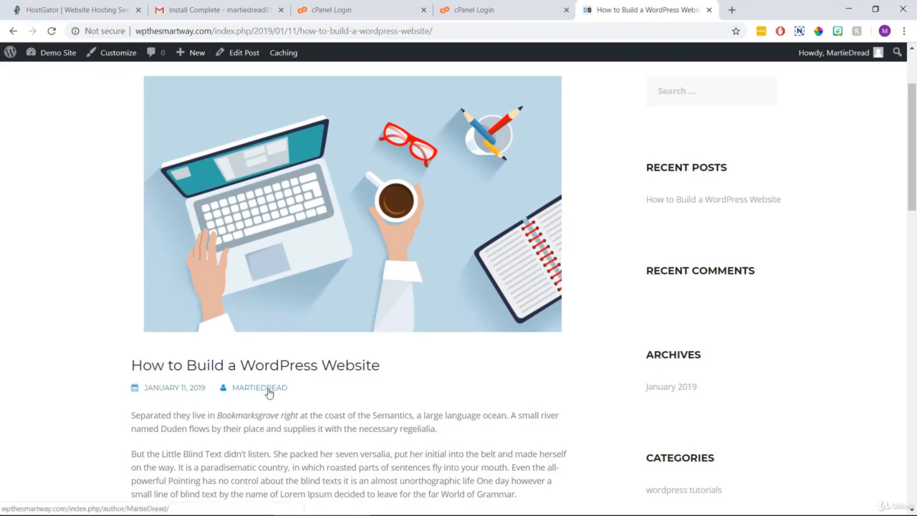
scroll(443, 392, down, 10)
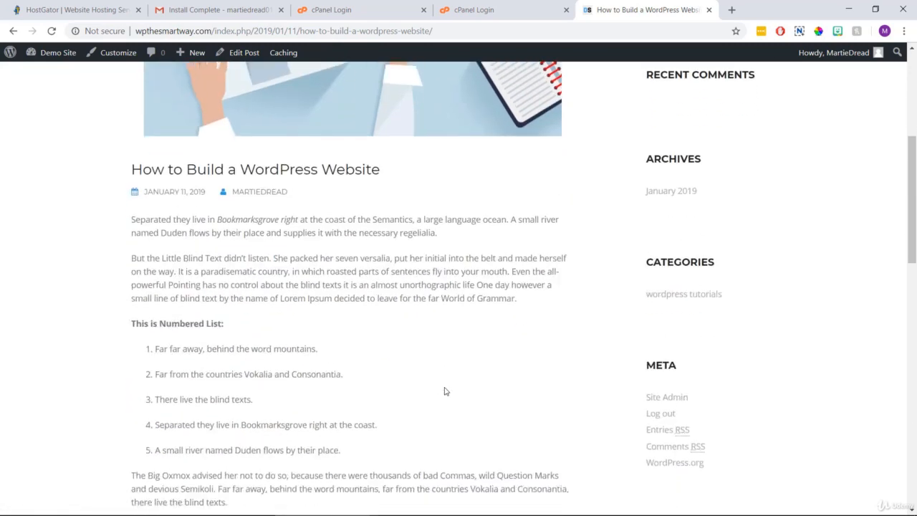
scroll(444, 387, down, 5)
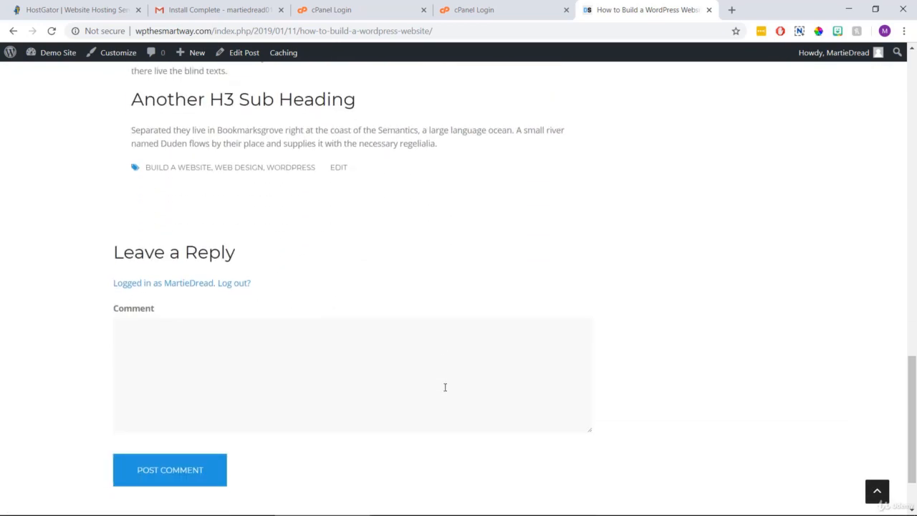
click(320, 284)
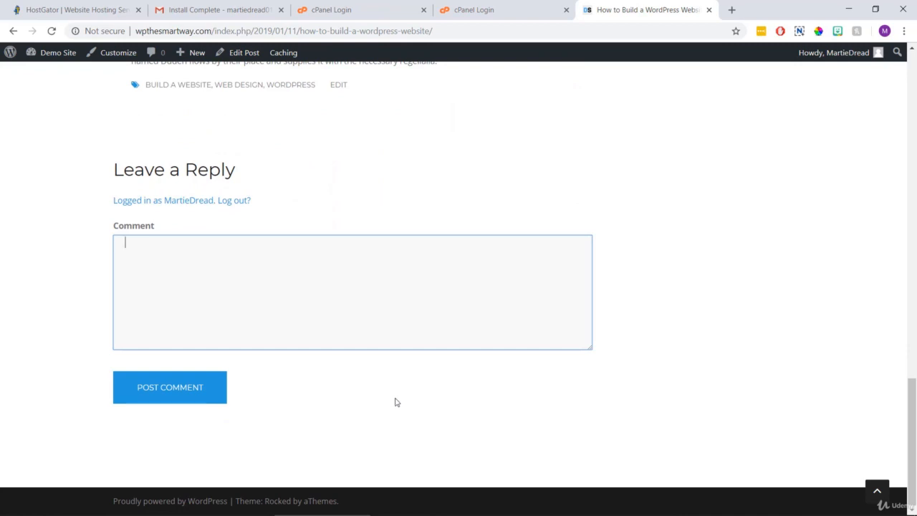
scroll(395, 401, up, 7)
scroll(395, 400, up, 10)
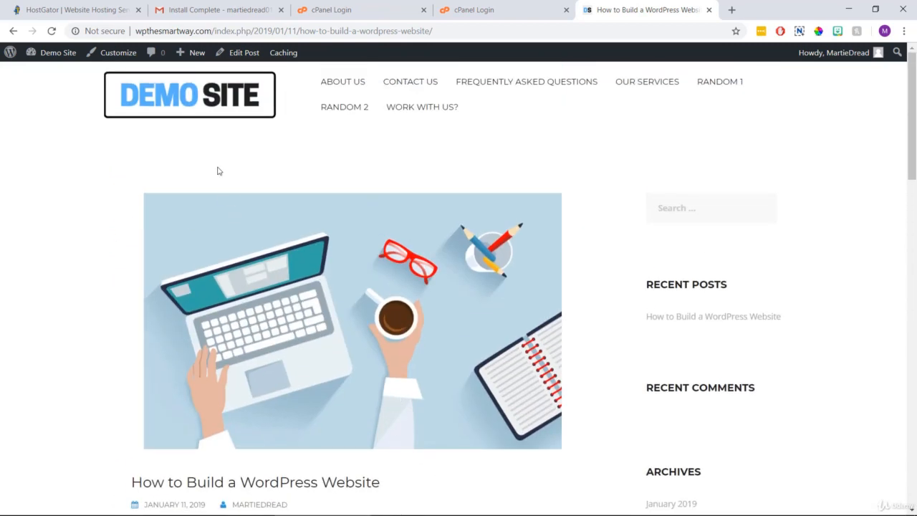
Open the site's home page and check the new post in the blog feed below the "NEED A WEBSITE?" banner
click(214, 113)
scroll(162, 256, down, 5)
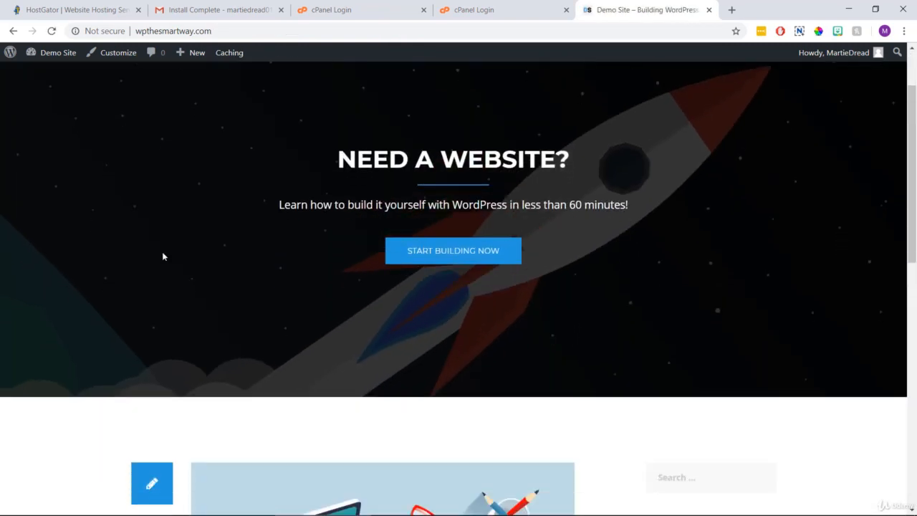
scroll(162, 256, down, 2)
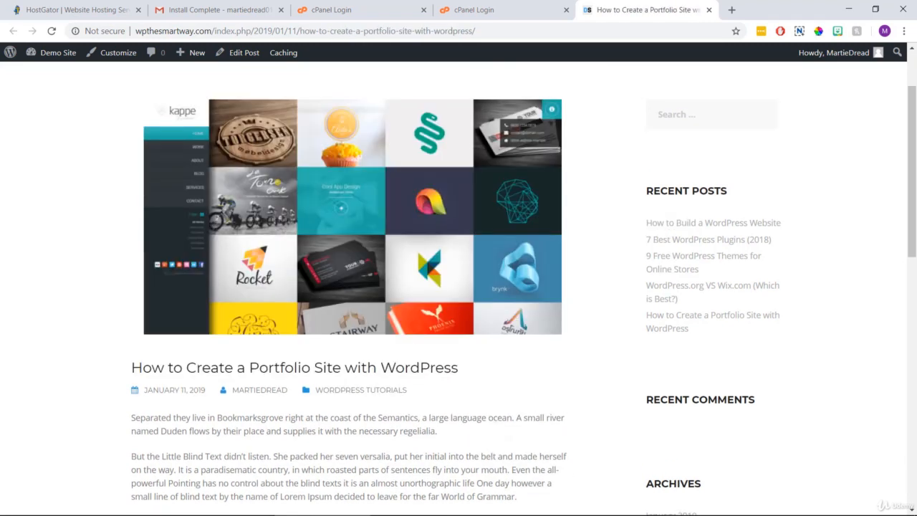
Look through the home page's full blog feed, comparing the posts' featured images, excerpts and categories with the sidebar lists
scroll(460, 221, up, 1)
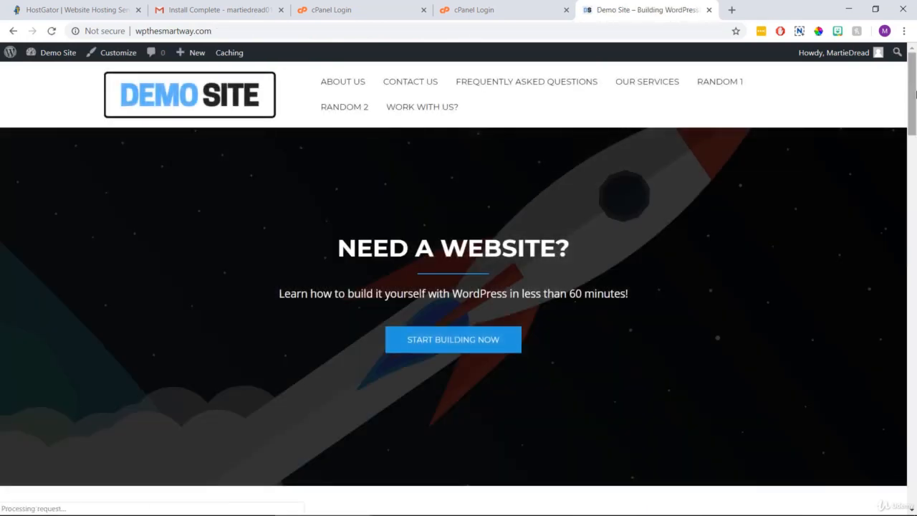
scroll(916, 340, down, 5)
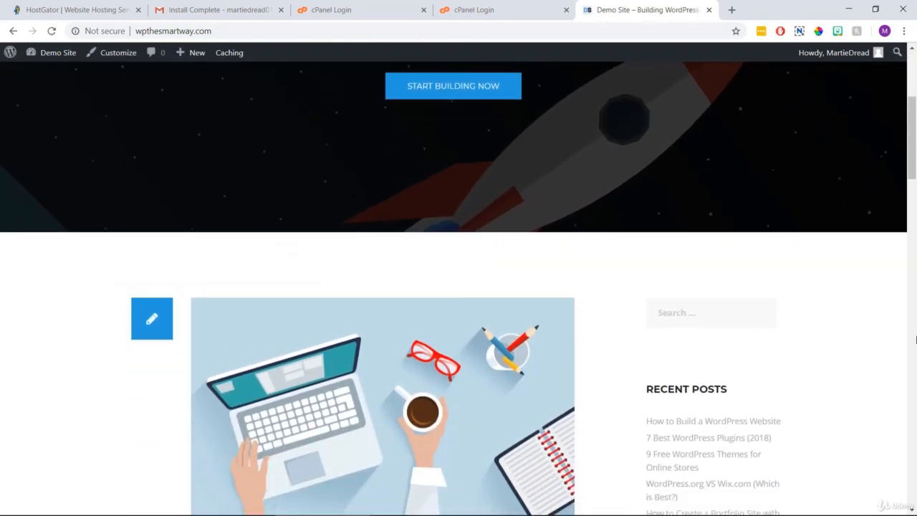
scroll(915, 339, down, 4)
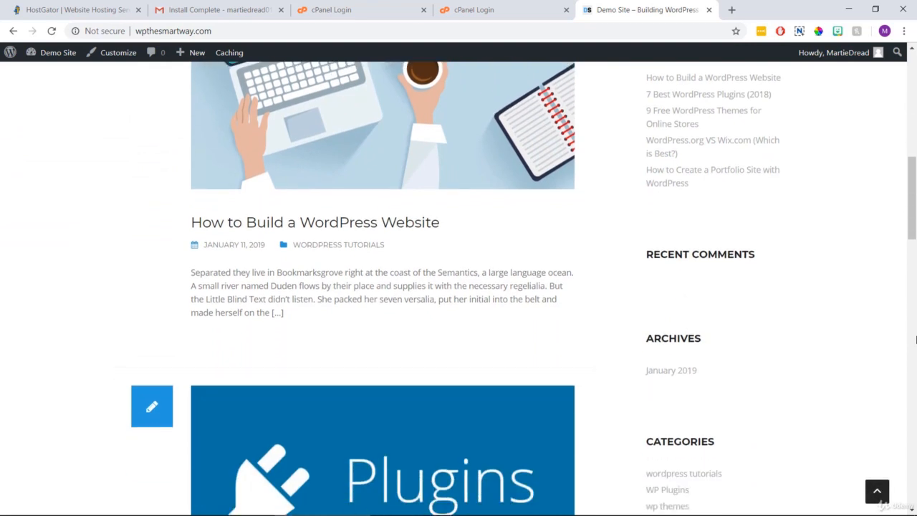
scroll(916, 340, down, 4)
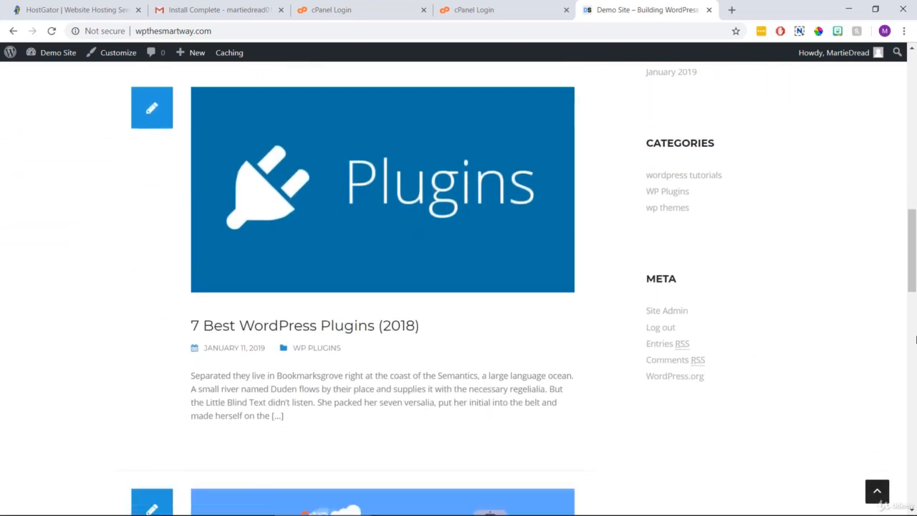
scroll(916, 339, down, 3)
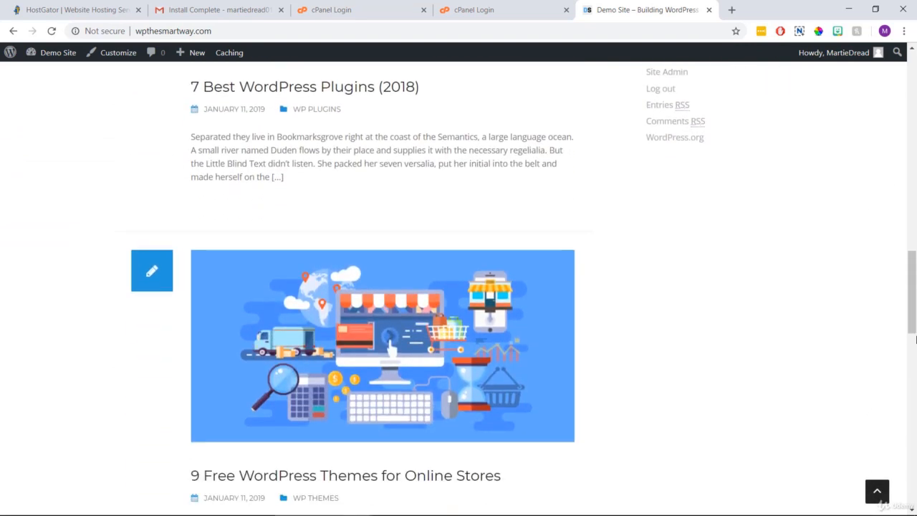
scroll(915, 340, up, 4)
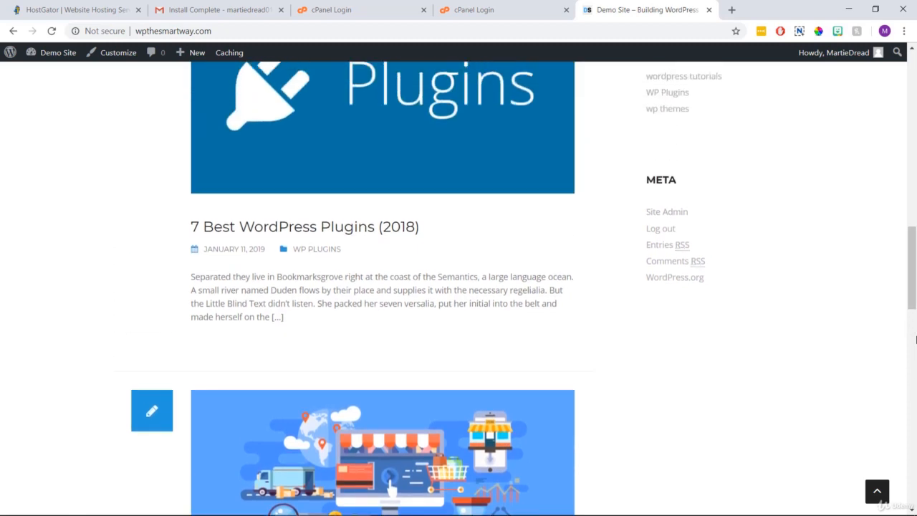
scroll(915, 339, up, 6)
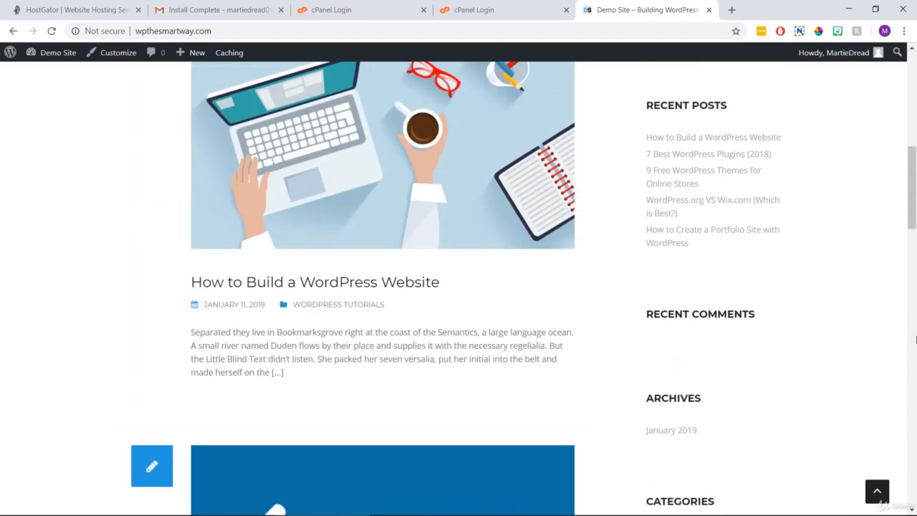
scroll(916, 339, up, 2)
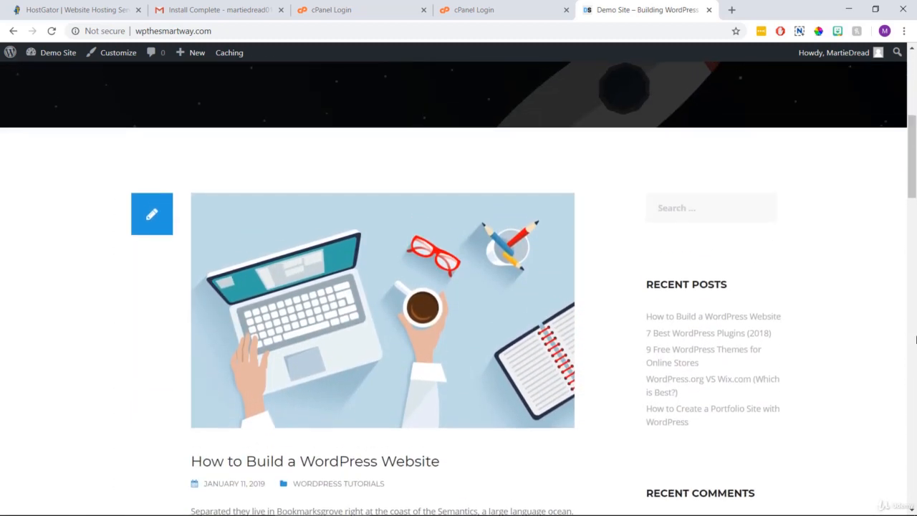